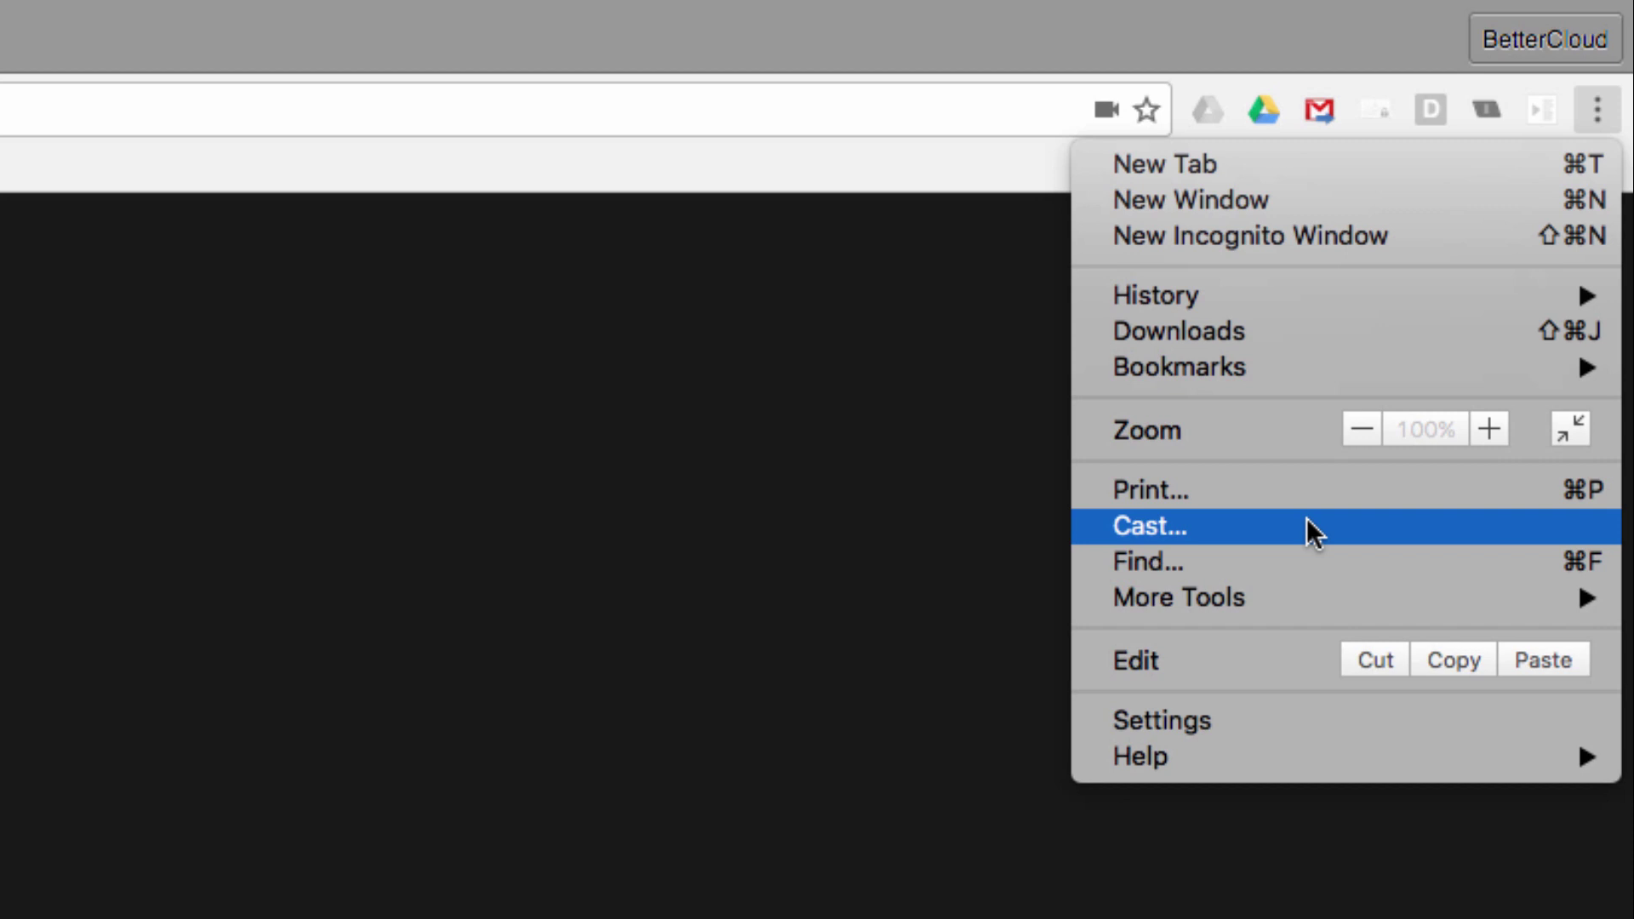
Choose Cast… from the Chrome menu to show casting options for the current tab
click(1240, 542)
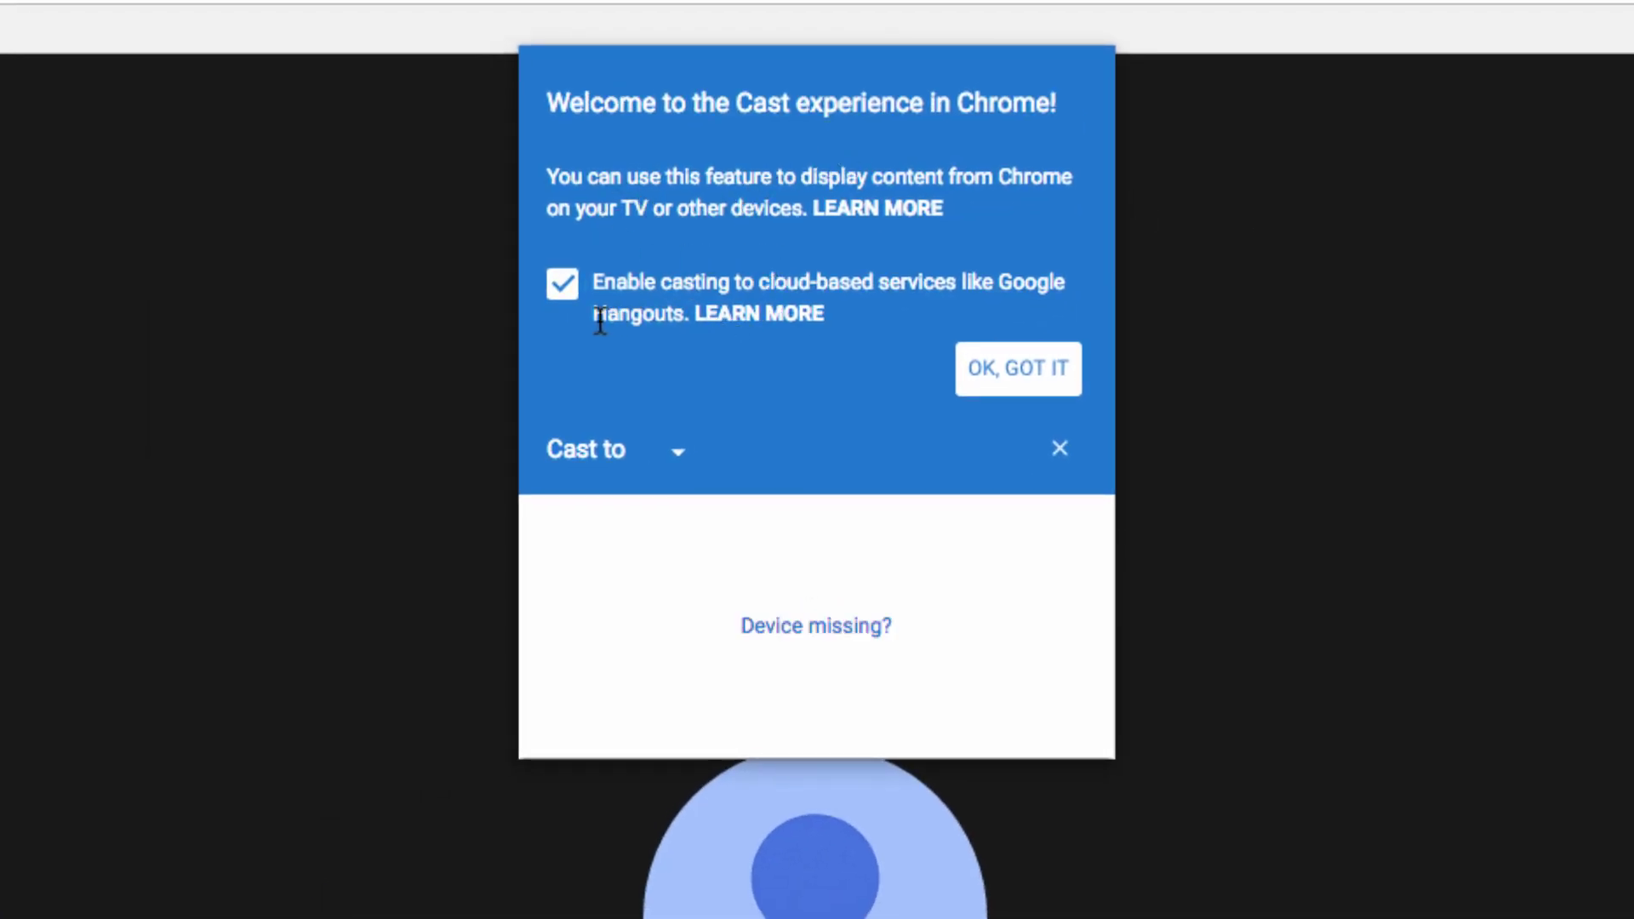
Dismiss the welcome message, cast to 'Hangout with BetterCloud Tutorials', and enable Smooth Motion [beta]
click(985, 378)
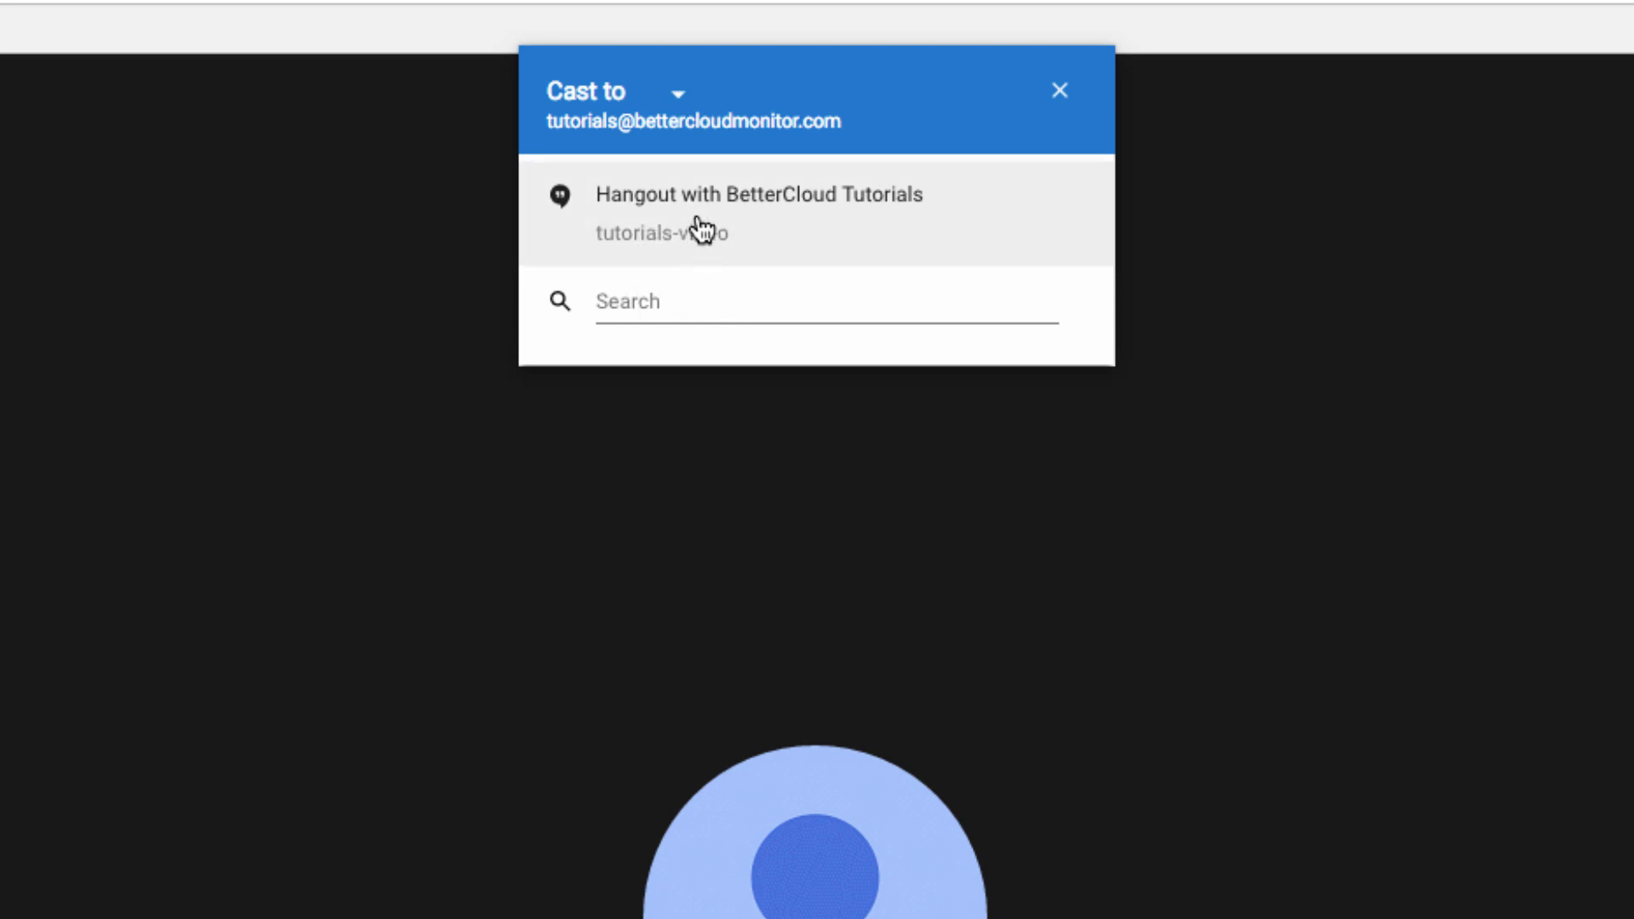
click(704, 228)
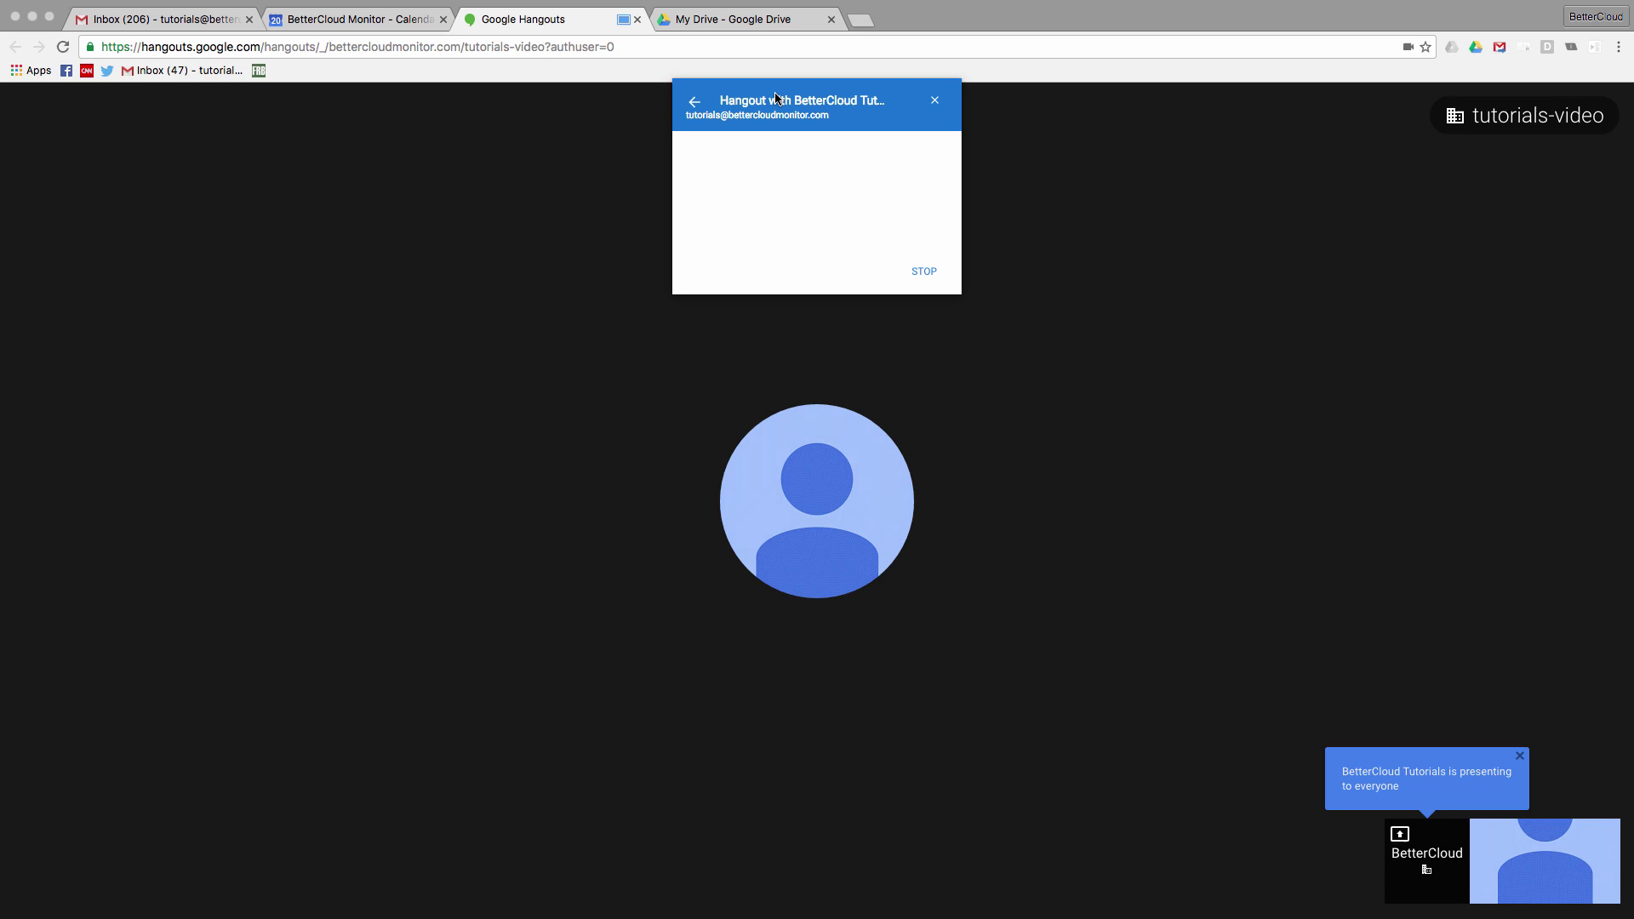
click(729, 201)
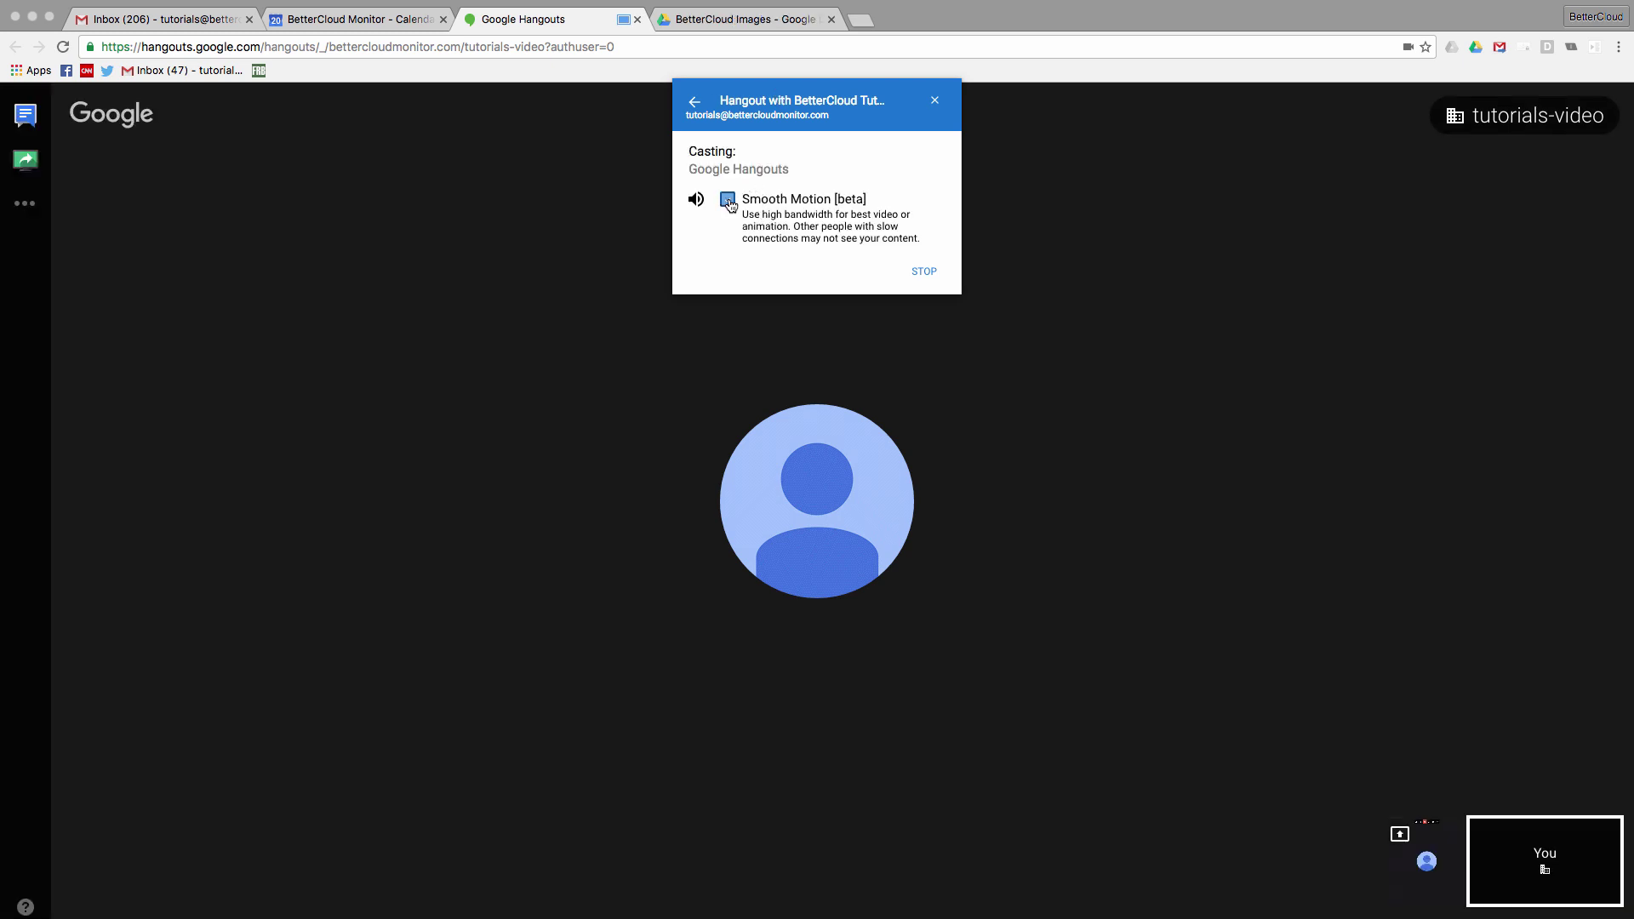